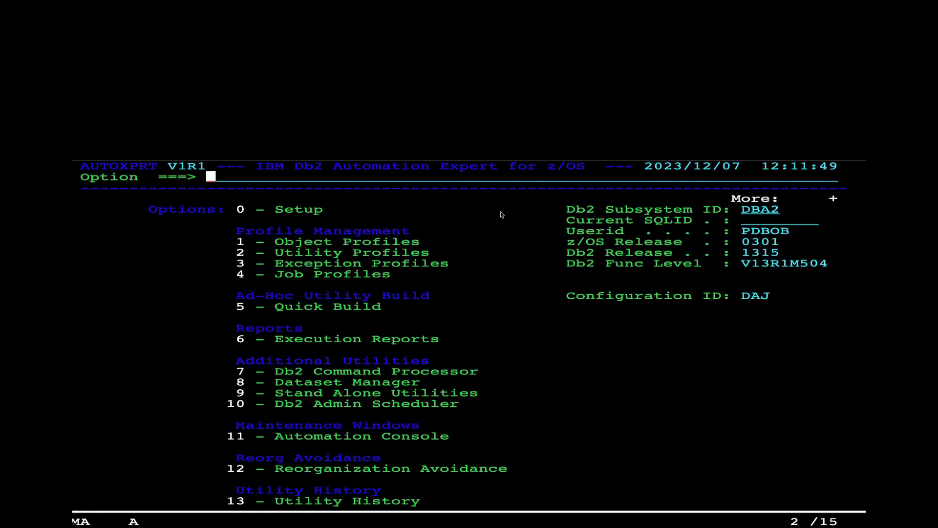
Step: Display the list of object profiles whose names match D*
{"action": "type", "text": "1"}
{"action": "key", "text": "Return"}
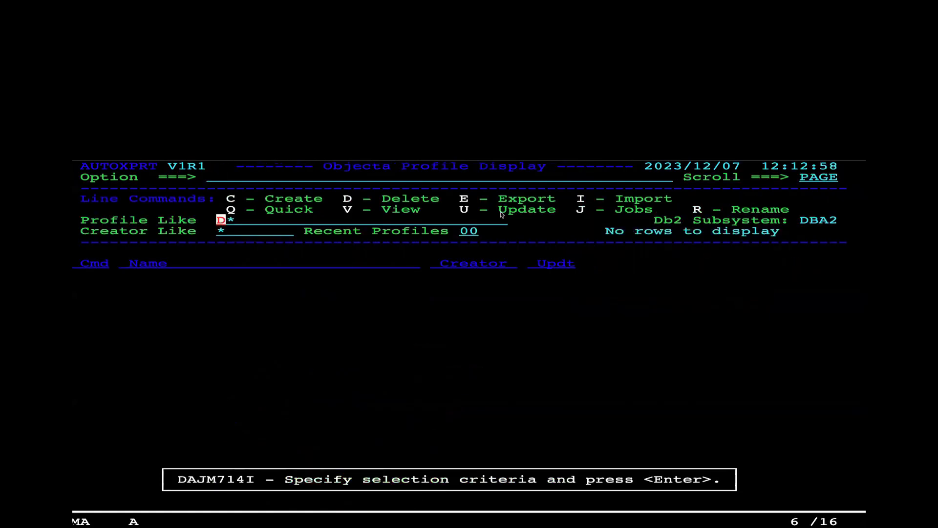
{"action": "key", "text": "Return"}
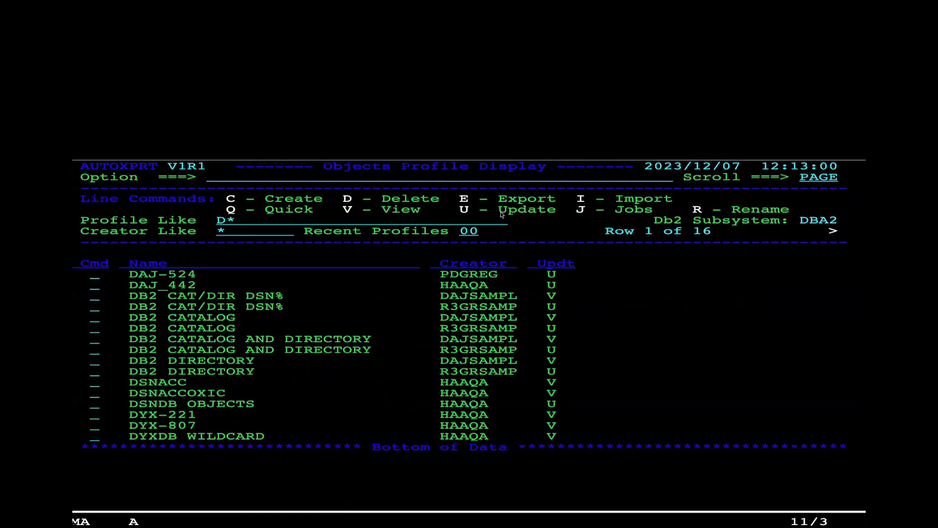
Step: Create a new object profile named "demo object profile", keeping the default creator and update option
{"action": "key", "text": "Tab"}
{"action": "key", "text": "Tab"}
{"action": "key", "text": "Tab"}
{"action": "type", "text": "c"}
{"action": "key", "text": "Return"}
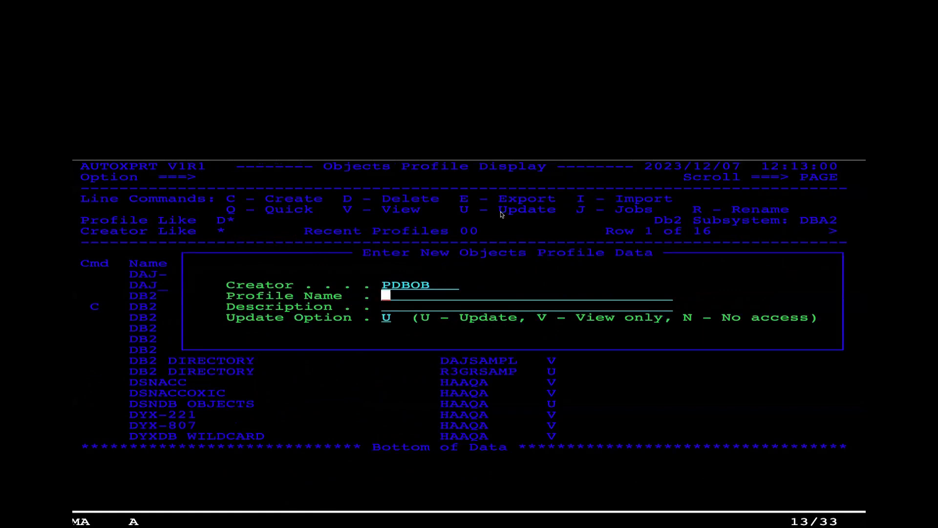
{"action": "type", "text": "demo obj"}
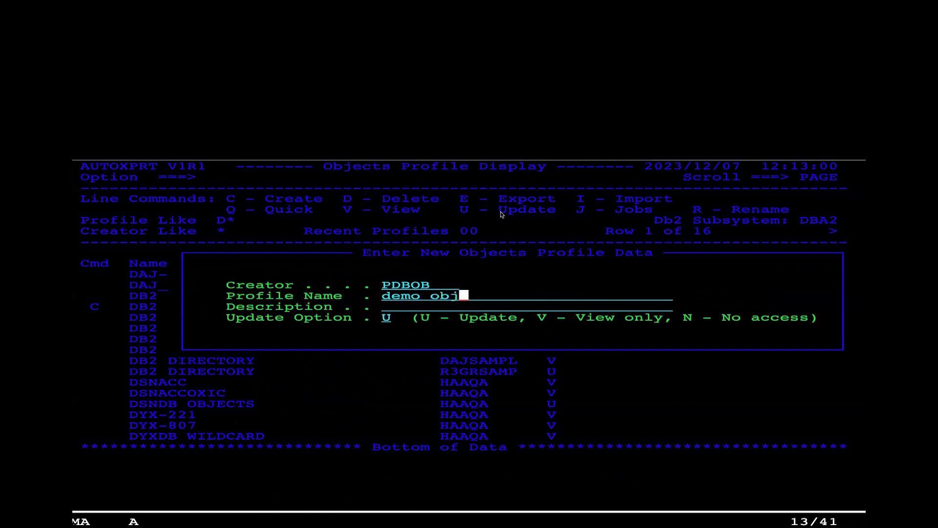
{"action": "type", "text": "ect profile"}
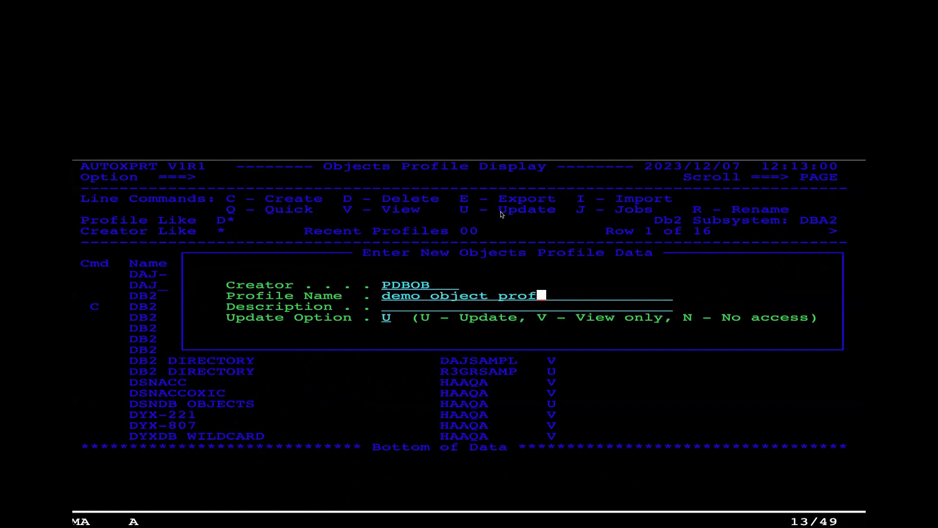
{"action": "key", "text": "Tab"}
{"action": "key", "text": "Tab"}
{"action": "key", "text": "Return"}
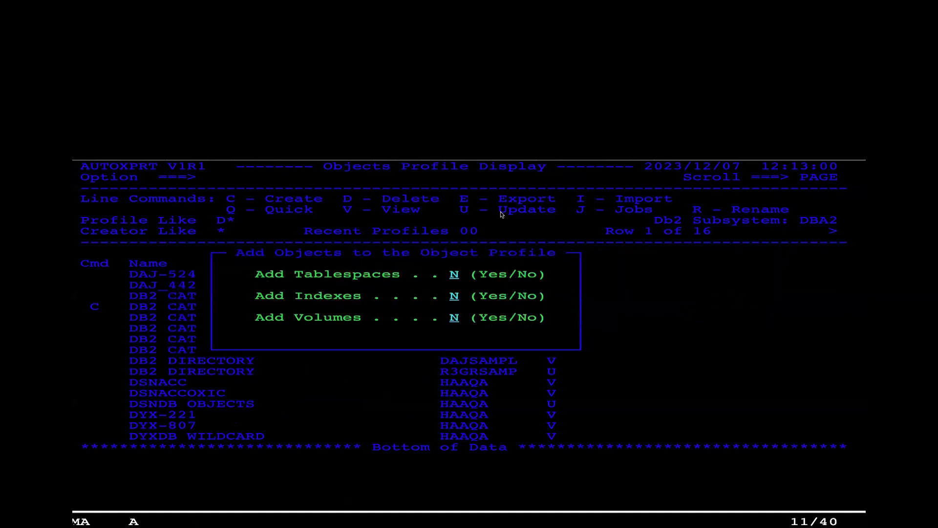
Step: Choose to add tablespaces to the profile and list those matching database glwdaj and tablespace glwsepa
{"action": "type", "text": "y"}
{"action": "key", "text": "Return"}
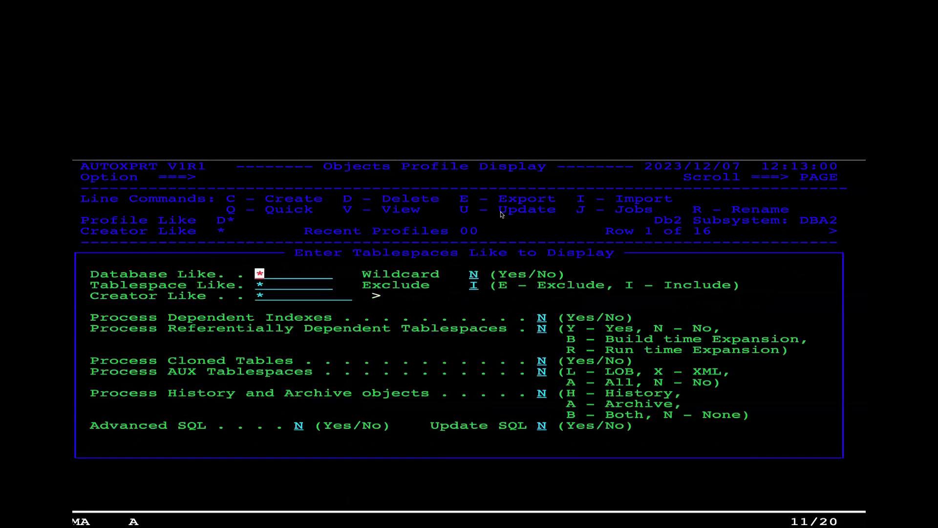
{"action": "type", "text": "glwda"}
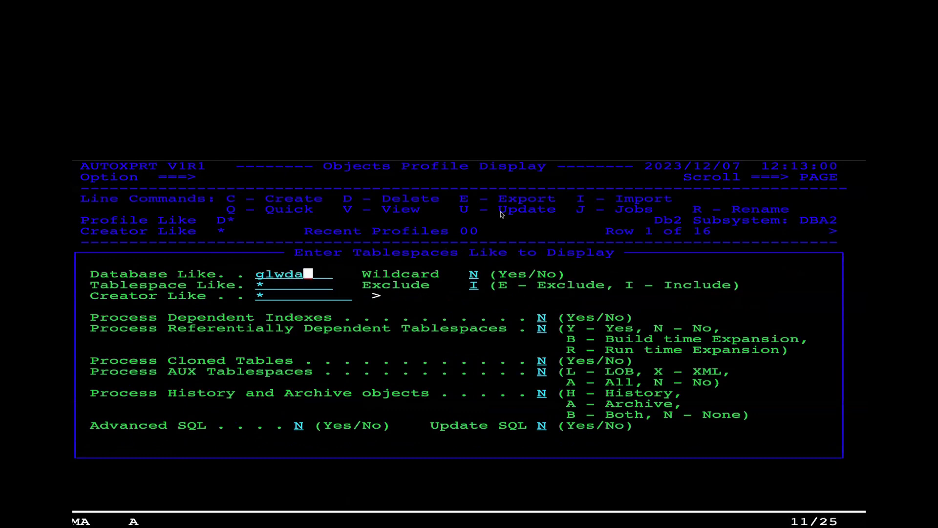
{"action": "type", "text": "j"}
{"action": "key", "text": "Tab"}
{"action": "key", "text": "Tab"}
{"action": "type", "text": "glw"}
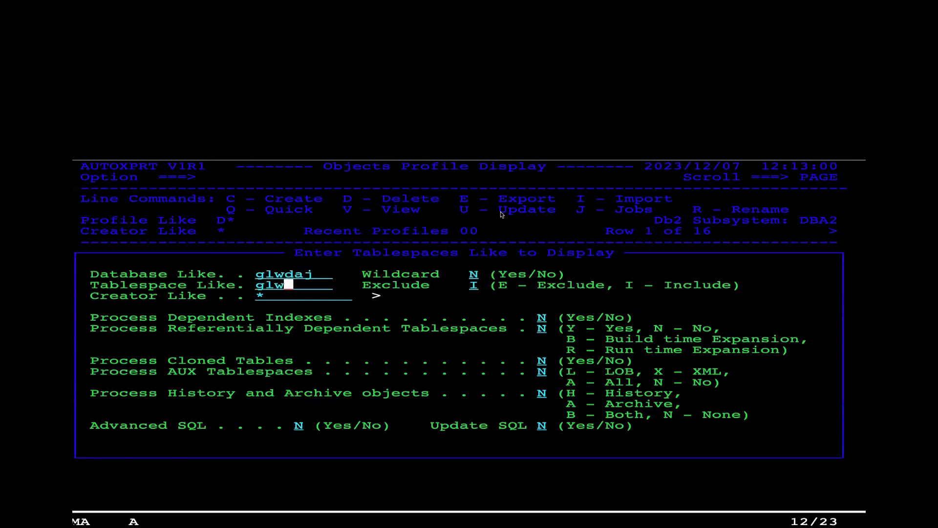
{"action": "type", "text": "sepa"}
{"action": "key", "text": "Return"}
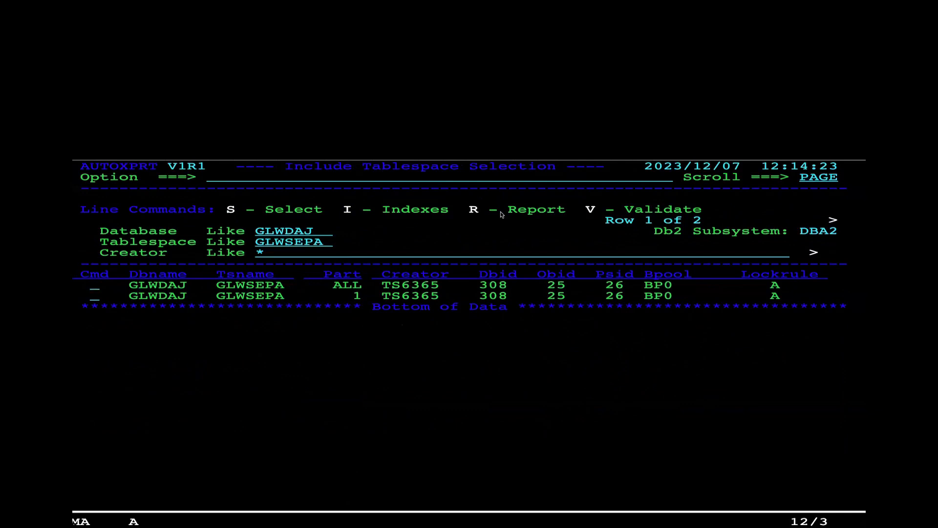
Step: Include the GLWSEPA tablespace entry covering ALL partitions, save the object profile and return to the main options
{"action": "type", "text": "s"}
{"action": "key", "text": "Return"}
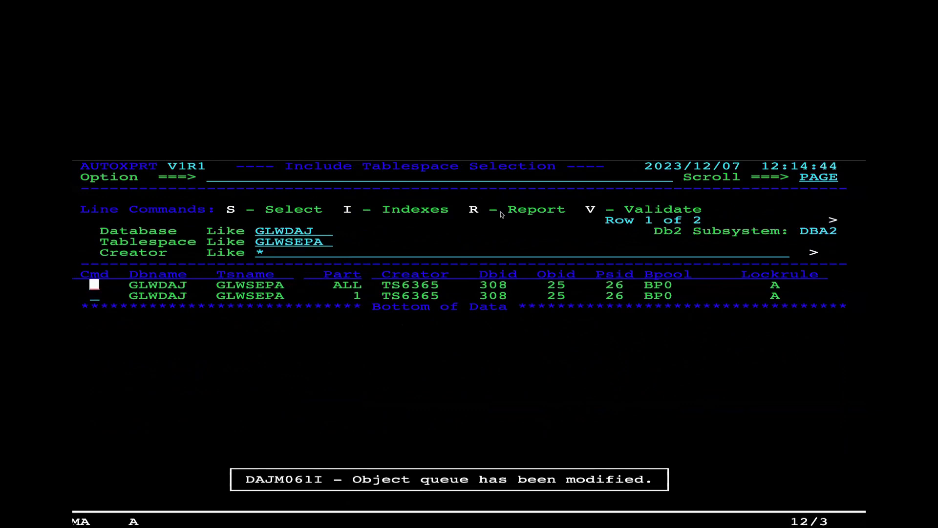
{"action": "key", "text": "F3"}
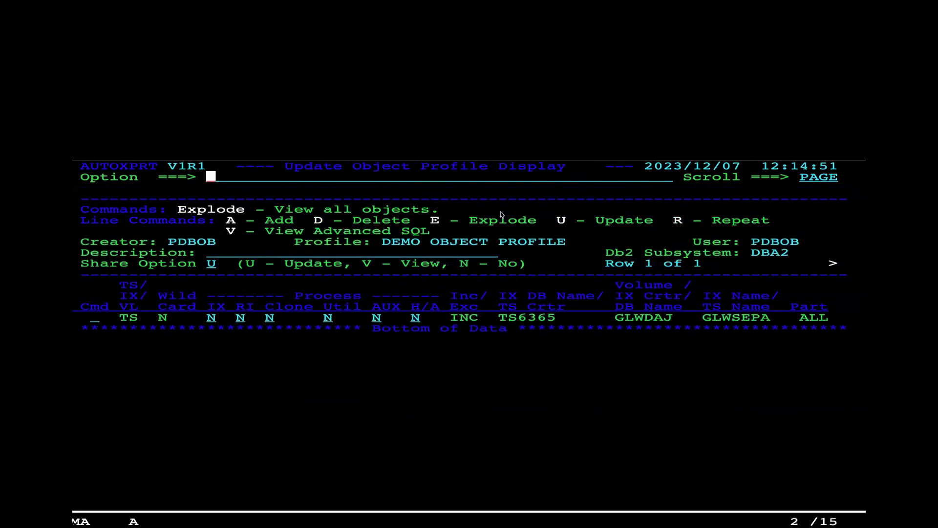
{"action": "key", "text": "F3"}
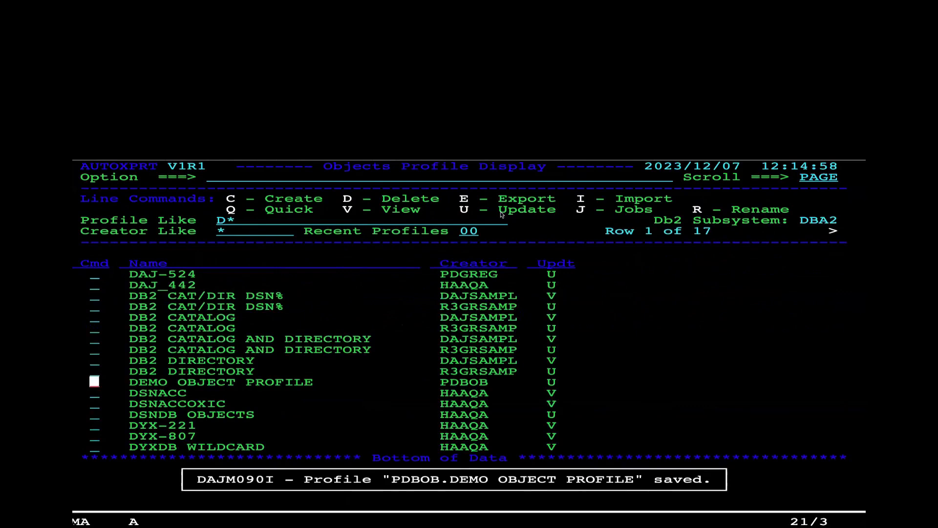
{"action": "key", "text": "F3"}
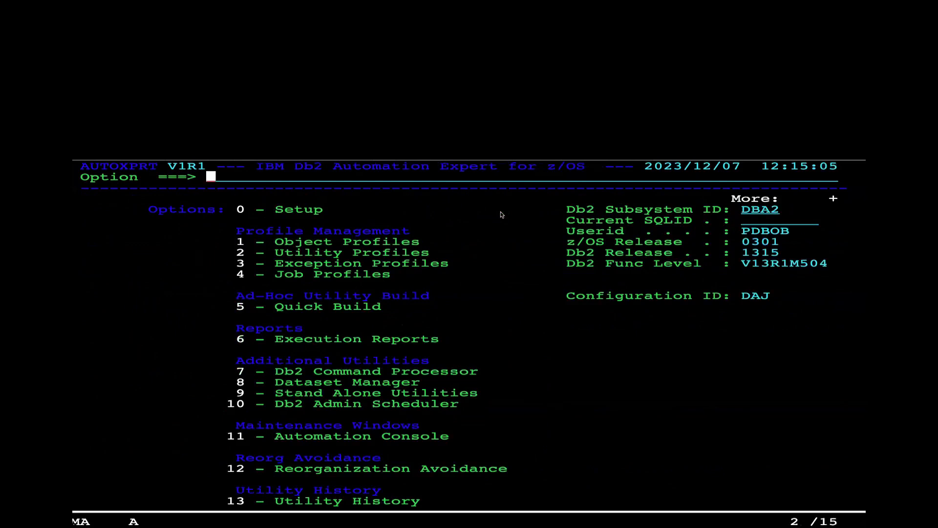
Step: Display the list of job profiles whose names match D*
{"action": "type", "text": "4"}
{"action": "key", "text": "Return"}
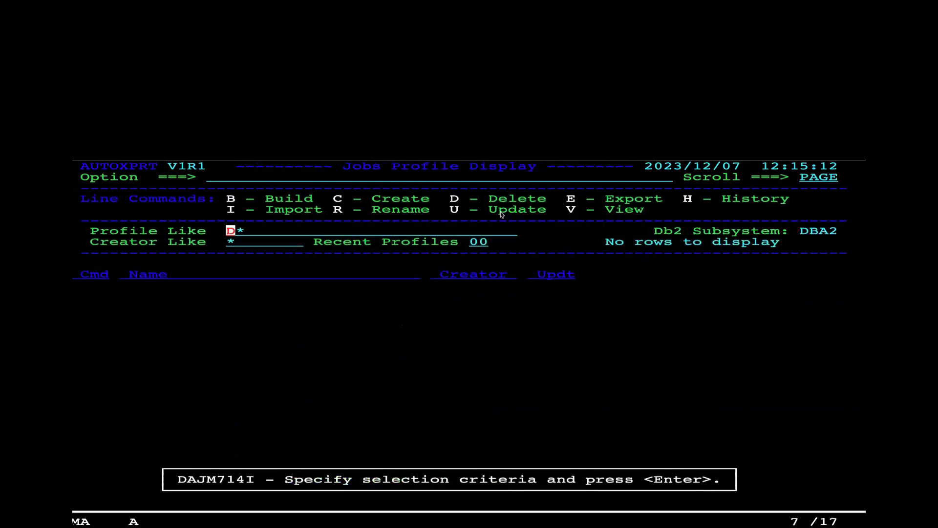
{"action": "key", "text": "Return"}
Step: Create a new job profile named "demo job profile", keeping the default creator and update option
{"action": "key", "text": "Tab"}
{"action": "key", "text": "Tab"}
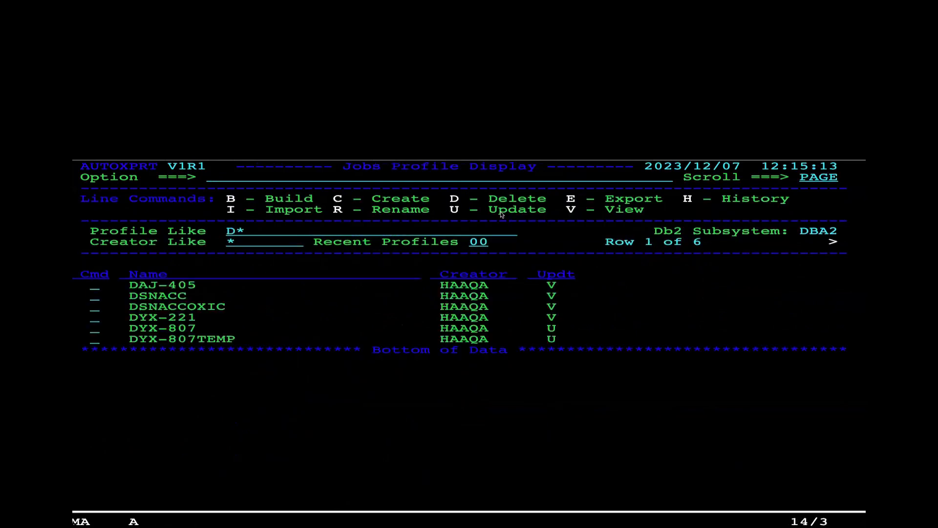
{"action": "type", "text": "c"}
{"action": "key", "text": "Return"}
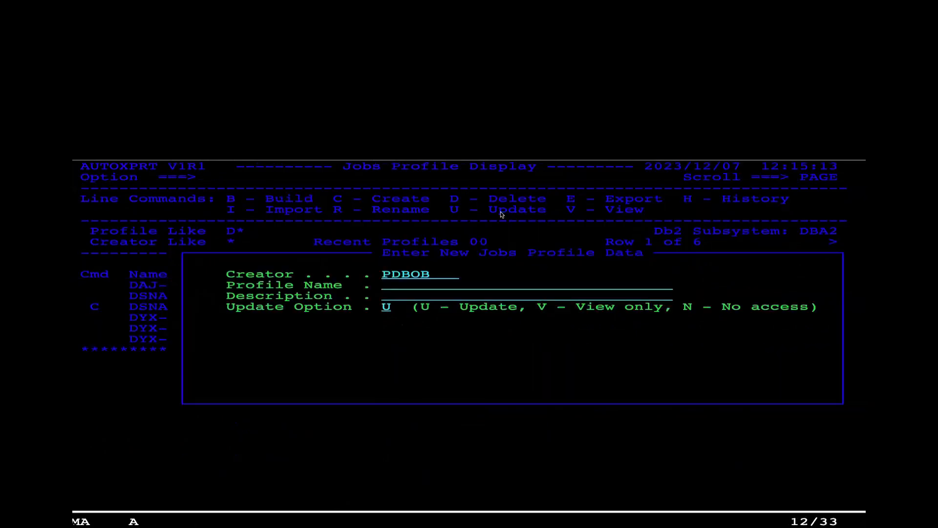
{"action": "type", "text": "demo job profile"}
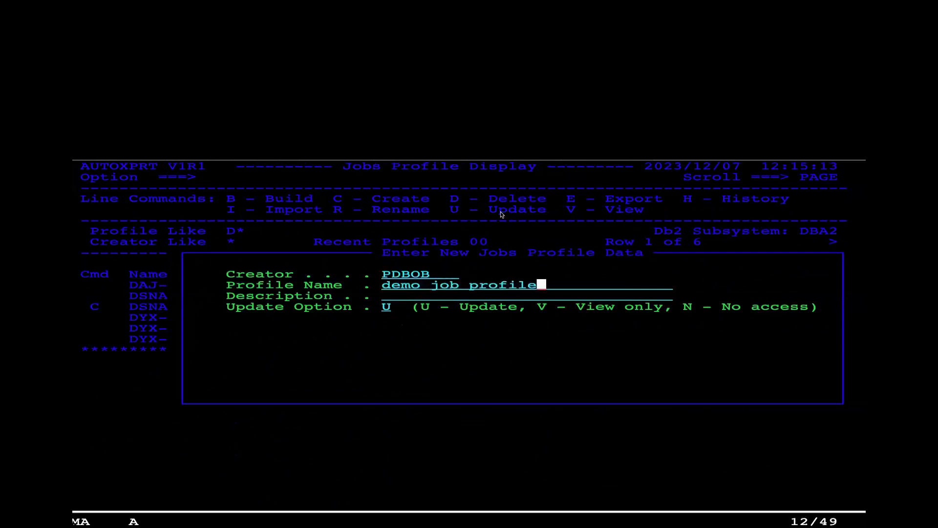
{"action": "key", "text": "Tab"}
{"action": "key", "text": "Tab"}
{"action": "key", "text": "Return"}
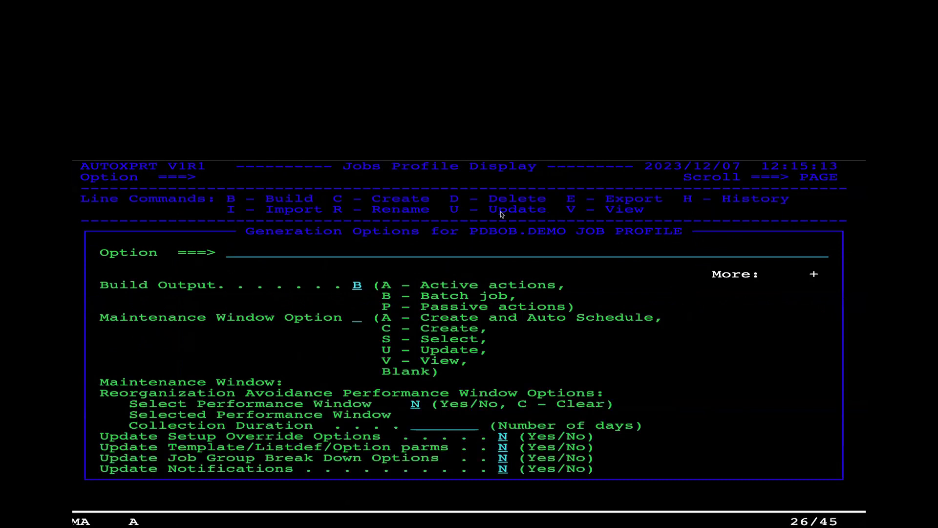
Step: Review the generation options of the demo job profile and accept them with their default values
{"action": "key", "text": "F8"}
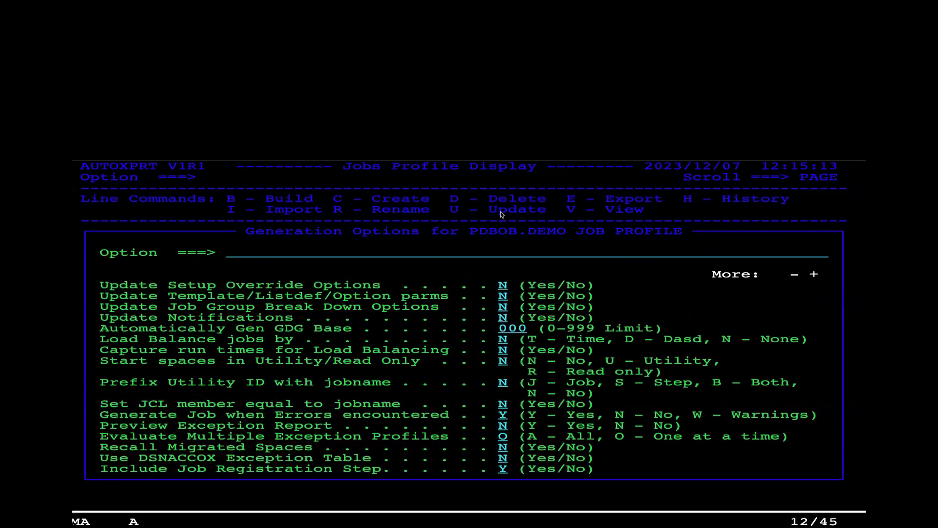
{"action": "left_click", "coordinate": [503, 470]}
{"action": "key", "text": "Home"}
{"action": "key", "text": "F7"}
{"action": "key", "text": "F7"}
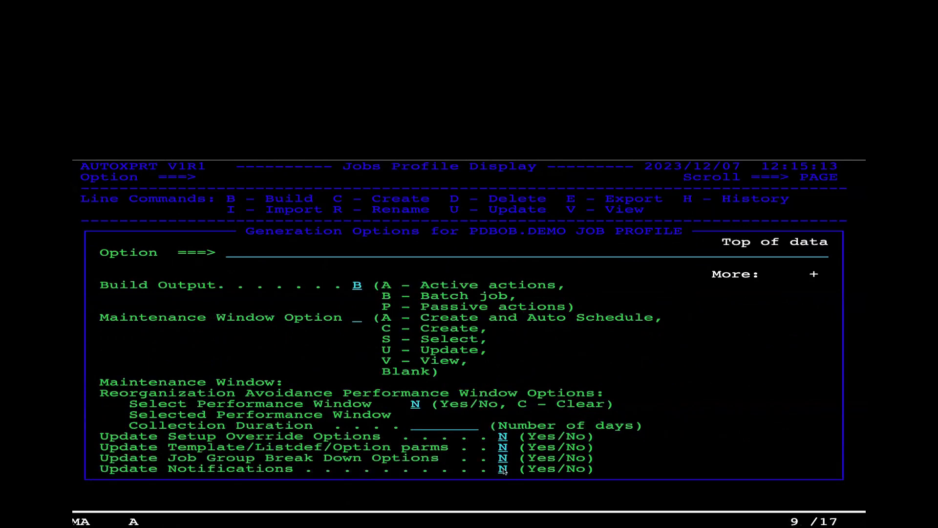
{"action": "key", "text": "Return"}
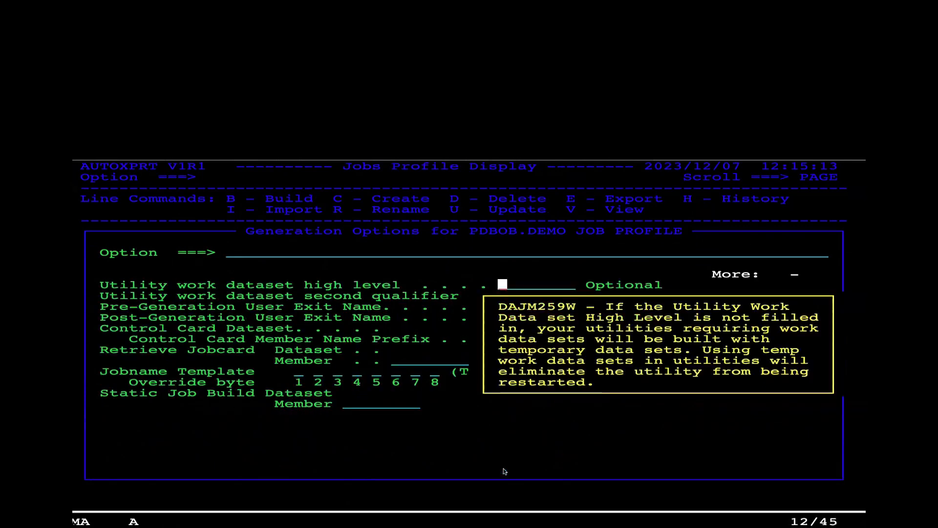
{"action": "key", "text": "Return"}
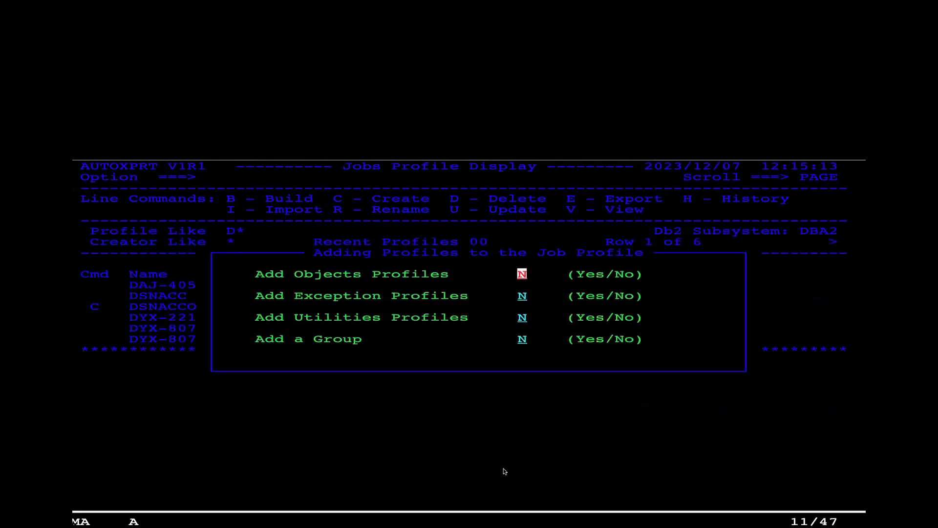
Step: Choose to add objects, exception and utilities profiles to the job profile, and list the object profiles matching D*
{"action": "type", "text": "y"}
{"action": "key", "text": "Down"}
{"action": "key", "text": "Up"}
{"action": "type", "text": "yy"}
{"action": "key", "text": "Return"}
{"action": "key", "text": "Return"}
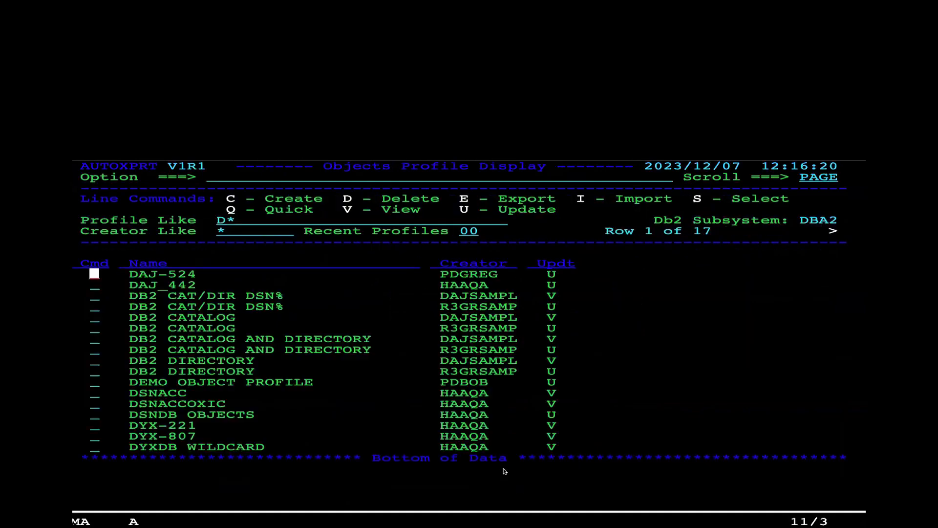
Step: Add DEMO OBJECT PROFILE to the job profile and finish the object profile selection
{"action": "key", "text": "Down"}
{"action": "key", "text": "Down"}
{"action": "key", "text": "Down"}
{"action": "key", "text": "Down"}
{"action": "key", "text": "Down"}
{"action": "key", "text": "Down"}
{"action": "key", "text": "Down"}
{"action": "key", "text": "Down"}
{"action": "key", "text": "Down"}
{"action": "key", "text": "Down"}
{"action": "type", "text": "s"}
{"action": "key", "text": "Return"}
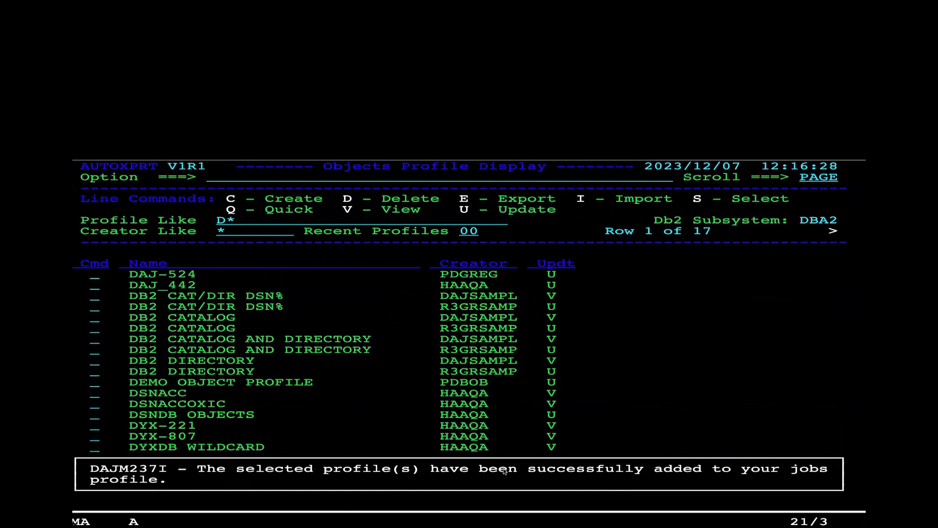
{"action": "key", "text": "F3"}
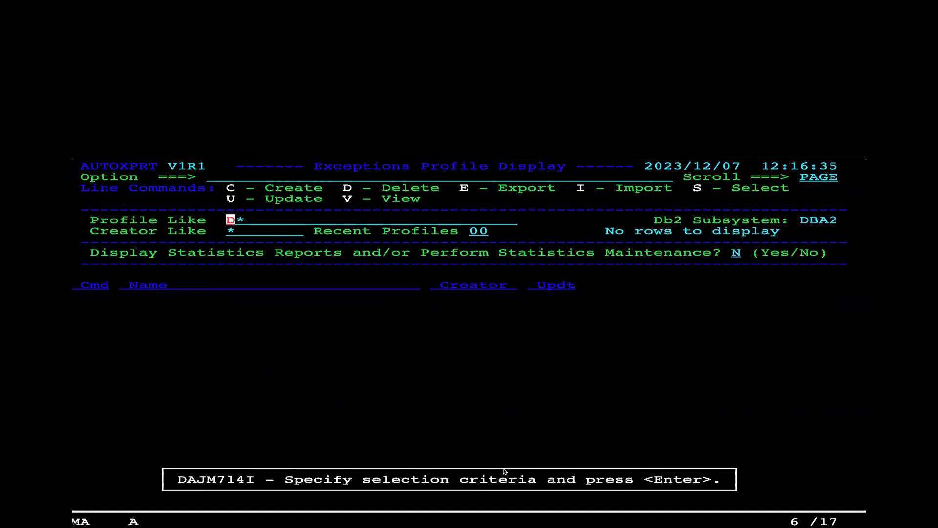
Step: List the exception profiles matching best* and add BEST PRACTICE REORG #1 by creator DAJSAMPL to the job profile
{"action": "type", "text": "best*"}
{"action": "key", "text": "Return"}
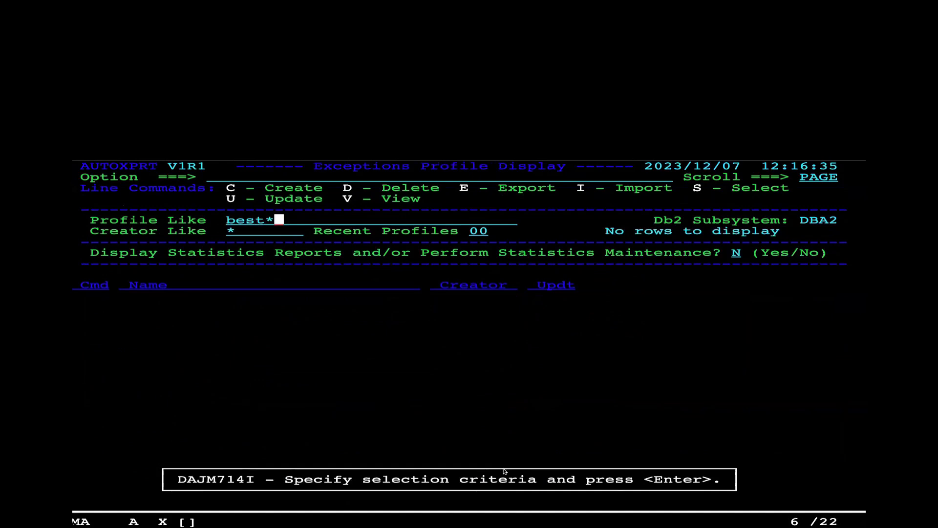
{"action": "key", "text": "Down"}
{"action": "key", "text": "Down"}
{"action": "key", "text": "Down"}
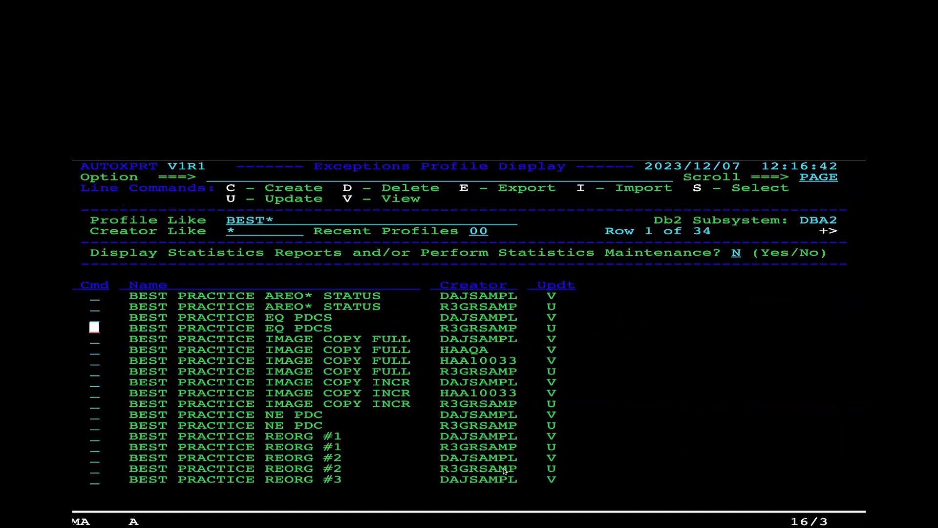
{"action": "key", "text": "Down"}
{"action": "key", "text": "Down"}
{"action": "key", "text": "Down"}
{"action": "key", "text": "Down"}
{"action": "key", "text": "Down"}
{"action": "key", "text": "Down"}
{"action": "key", "text": "Down"}
{"action": "key", "text": "Down"}
{"action": "key", "text": "Down"}
{"action": "key", "text": "Down"}
{"action": "type", "text": "s"}
{"action": "key", "text": "Return"}
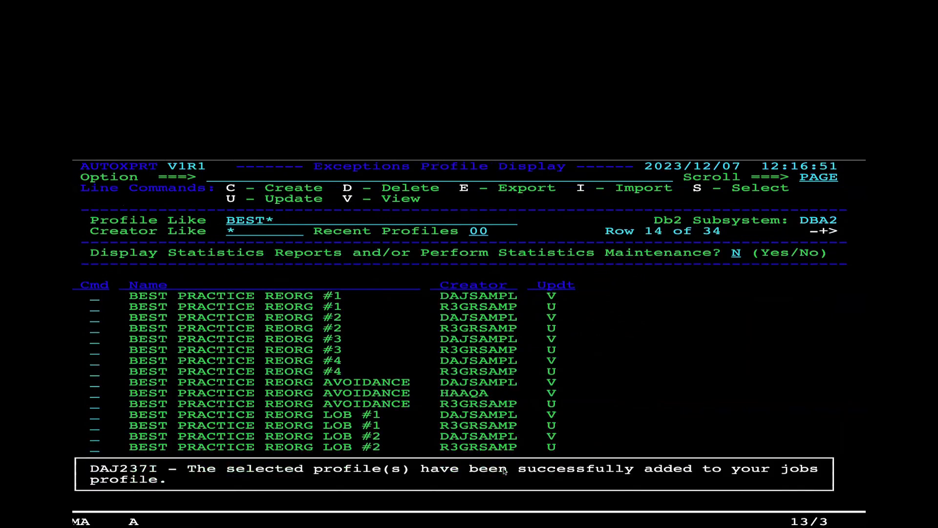
{"action": "key", "text": "F3"}
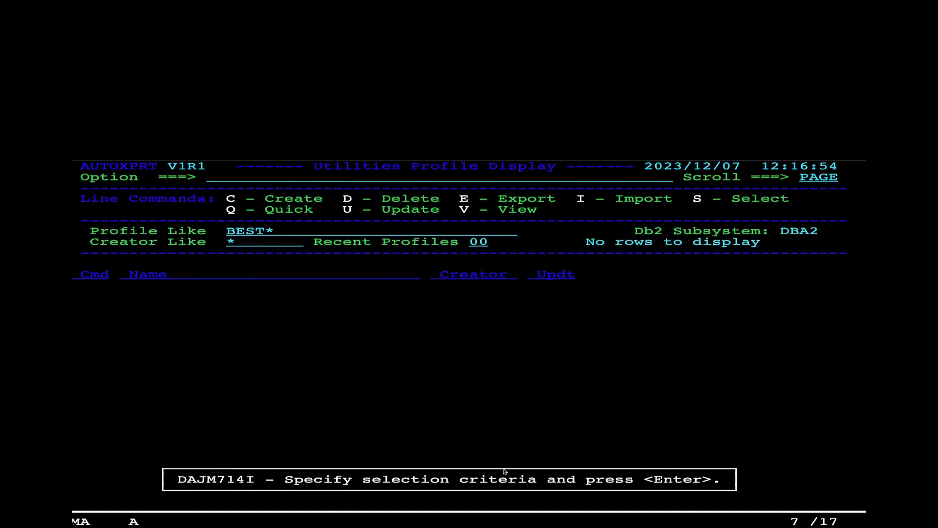
Step: List the utility profiles matching BEST* and add BEST PRACTICE ONLINE REORG by creator DAJSAMPL to the job profile
{"action": "key", "text": "Return"}
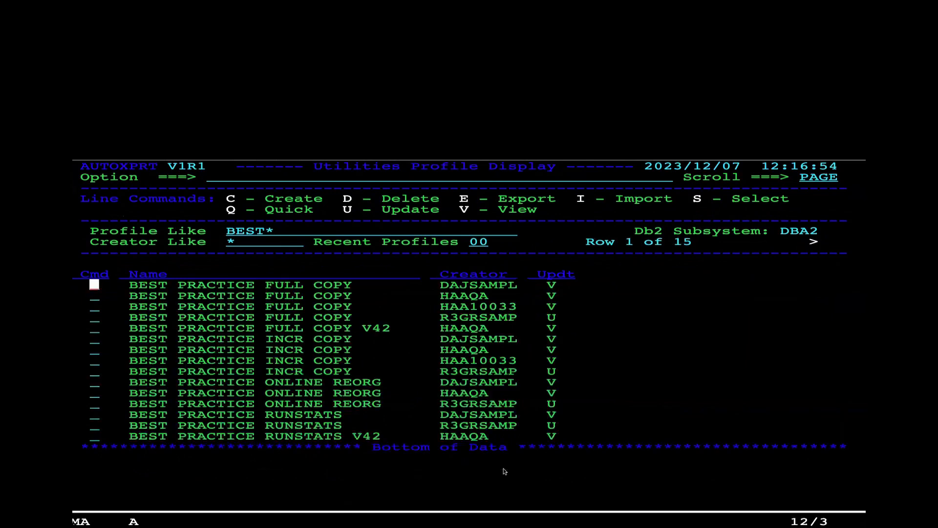
{"action": "key", "text": "Down"}
{"action": "key", "text": "Down"}
{"action": "key", "text": "Down"}
{"action": "key", "text": "Down"}
{"action": "key", "text": "Down"}
{"action": "key", "text": "Down"}
{"action": "key", "text": "Down"}
{"action": "key", "text": "Down"}
{"action": "key", "text": "Down"}
{"action": "type", "text": "s"}
{"action": "key", "text": "Return"}
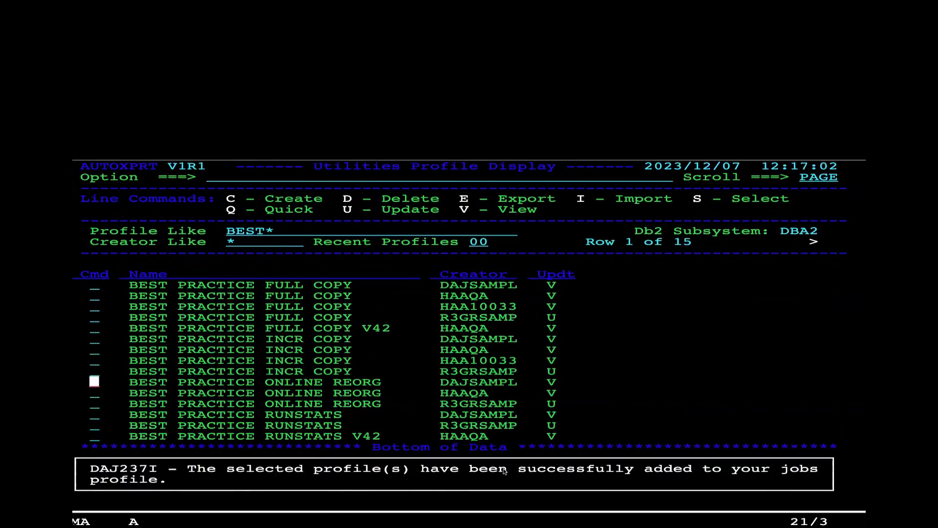
{"action": "key", "text": "F3"}
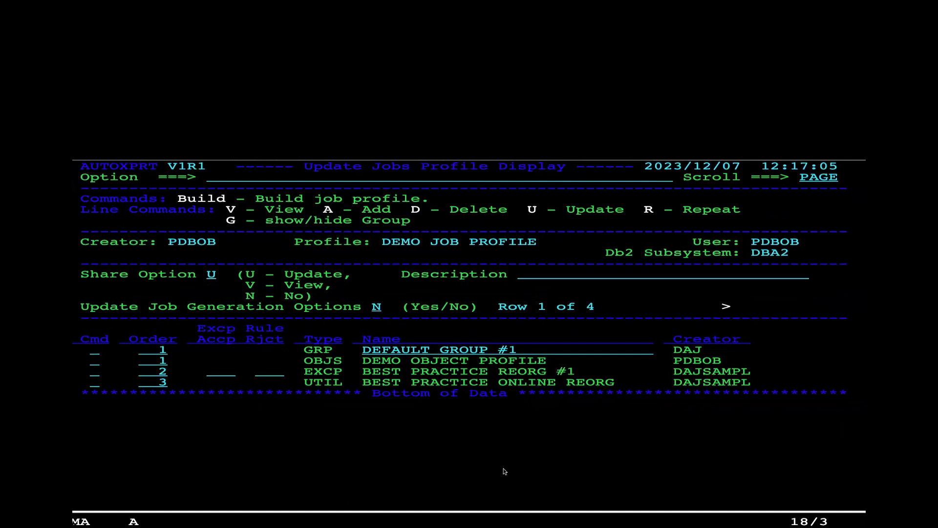
Step: View the Boolean logic of the BEST PRACTICE REORG #1 exception profile, then return to the job profile
{"action": "key", "text": "Down"}
{"action": "key", "text": "Down"}
{"action": "type", "text": "v"}
{"action": "key", "text": "Return"}
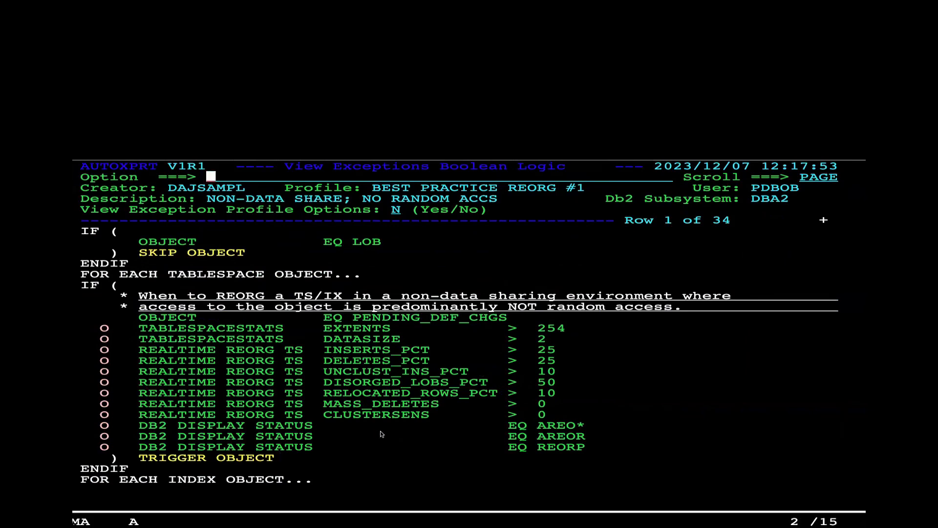
{"action": "key", "text": "F3"}
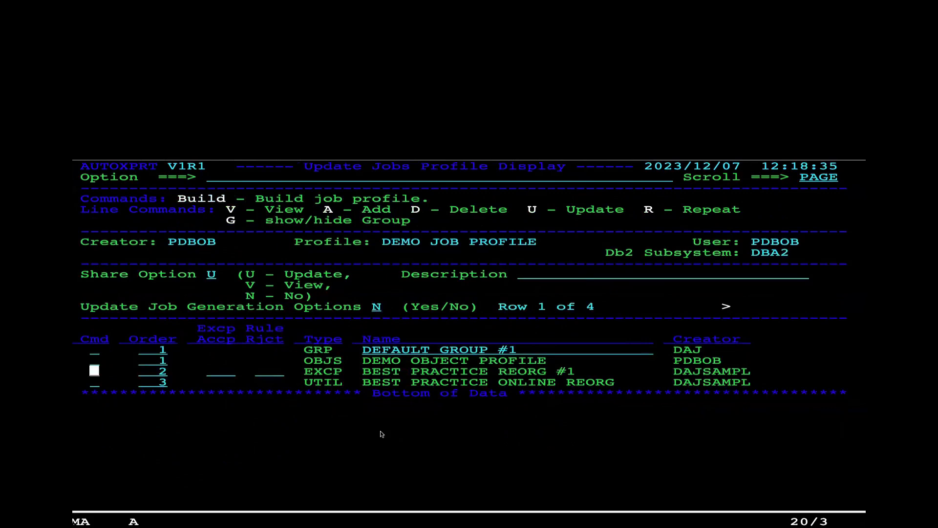
Step: View the TS Reorg options of the BEST PRACTICE ONLINE REORG utility profile, then return to the job profile
{"action": "key", "text": "Down"}
{"action": "type", "text": "v"}
{"action": "key", "text": "Return"}
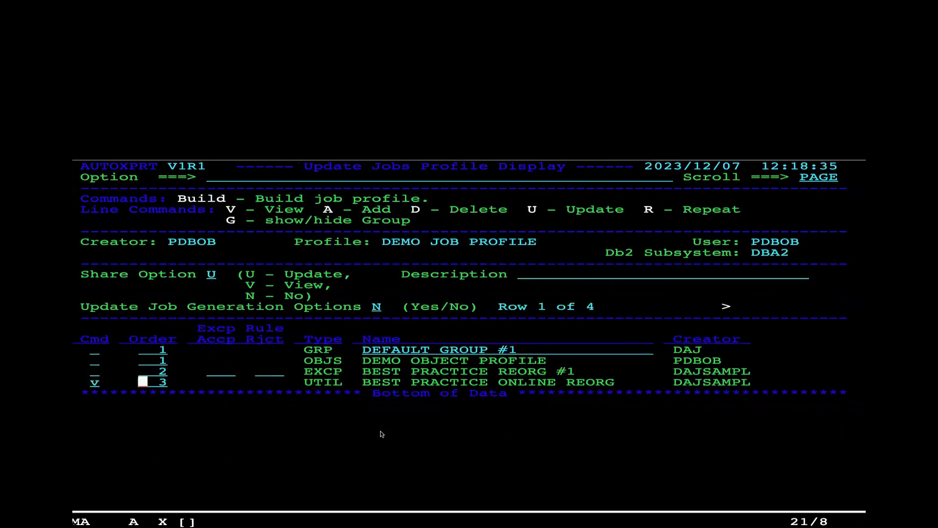
{"action": "key", "text": "Tab"}
{"action": "key", "text": "Tab"}
{"action": "key", "text": "Tab"}
{"action": "key", "text": "Tab"}
{"action": "key", "text": "Tab"}
{"action": "key", "text": "Tab"}
{"action": "key", "text": "Tab"}
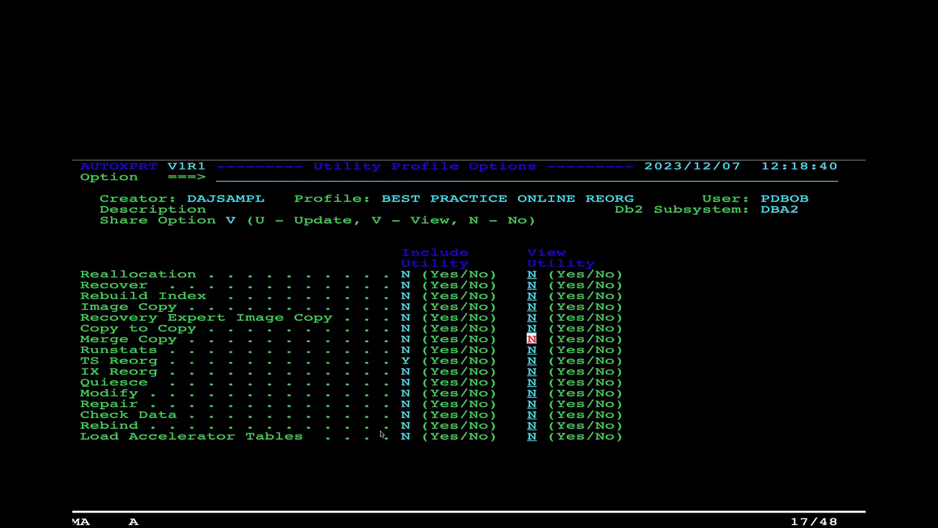
{"action": "key", "text": "Tab"}
{"action": "key", "text": "Tab"}
{"action": "key", "text": "Tab"}
{"action": "key", "text": "Return"}
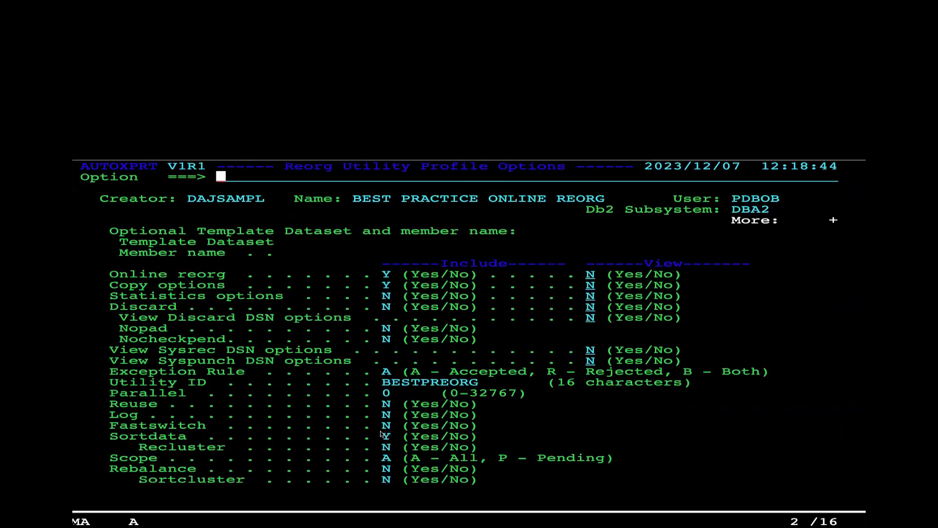
{"action": "key", "text": "Return"}
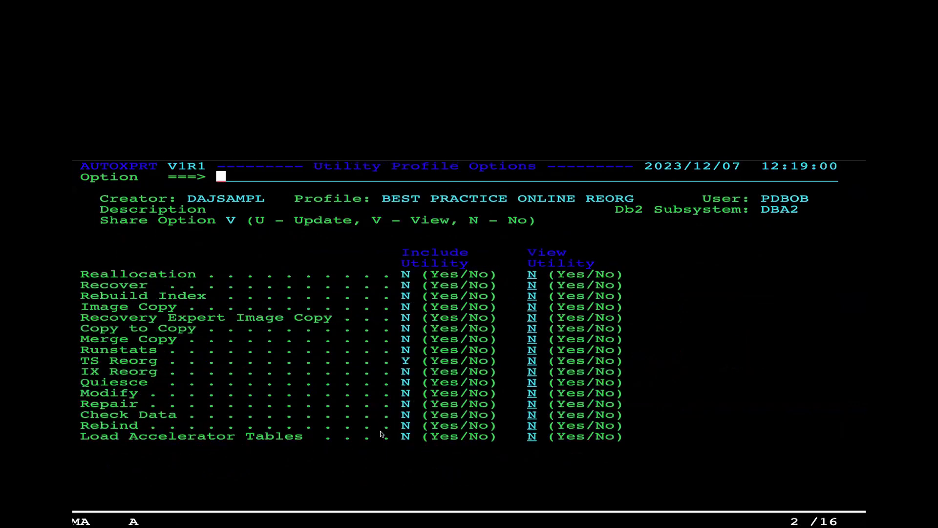
{"action": "key", "text": "F3"}
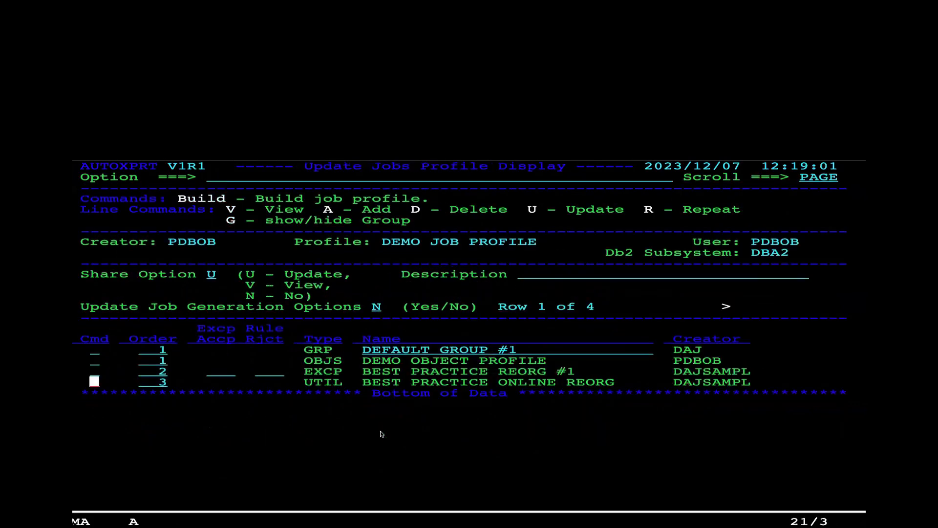
Step: Save DEMO JOB PROFILE and build it online into member OREORG of PDBOB.HAA.BUILDS, with editing of the generated job enabled
{"action": "key", "text": "F3"}
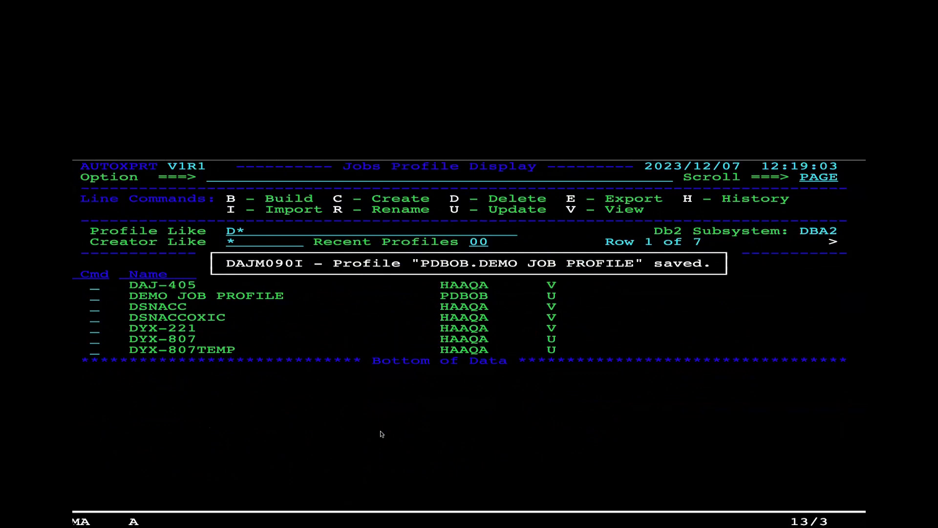
{"action": "type", "text": "b"}
{"action": "key", "text": "Return"}
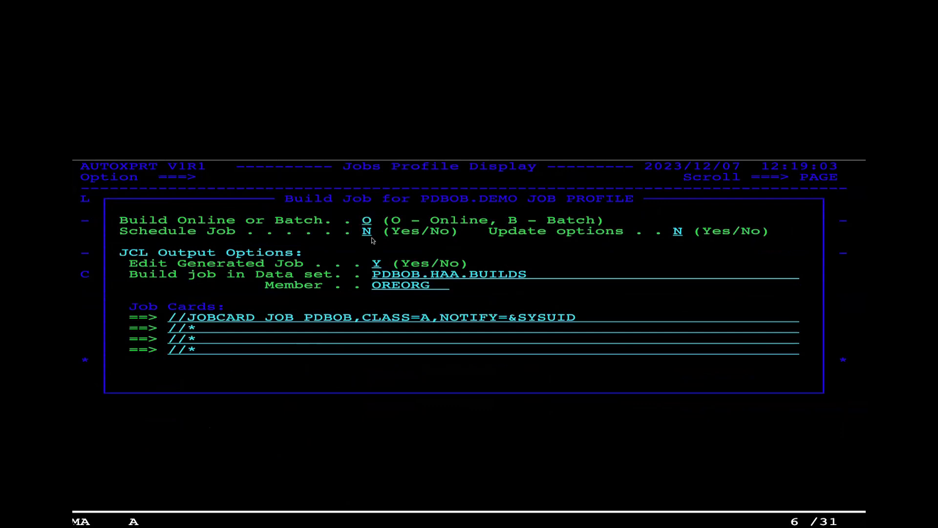
{"action": "key", "text": "Return"}
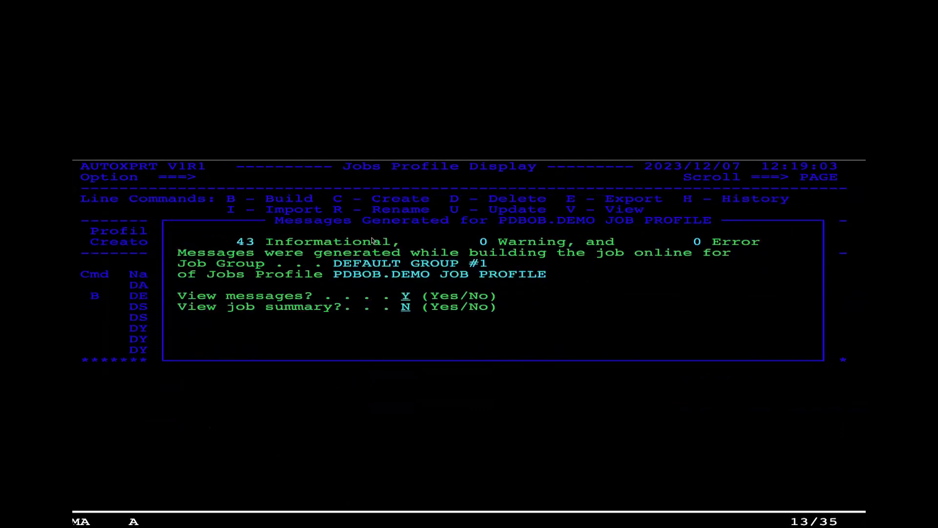
Step: Review both sets of build process messages and continue the build through to the generated OREORG JCL
{"action": "key", "text": "Return"}
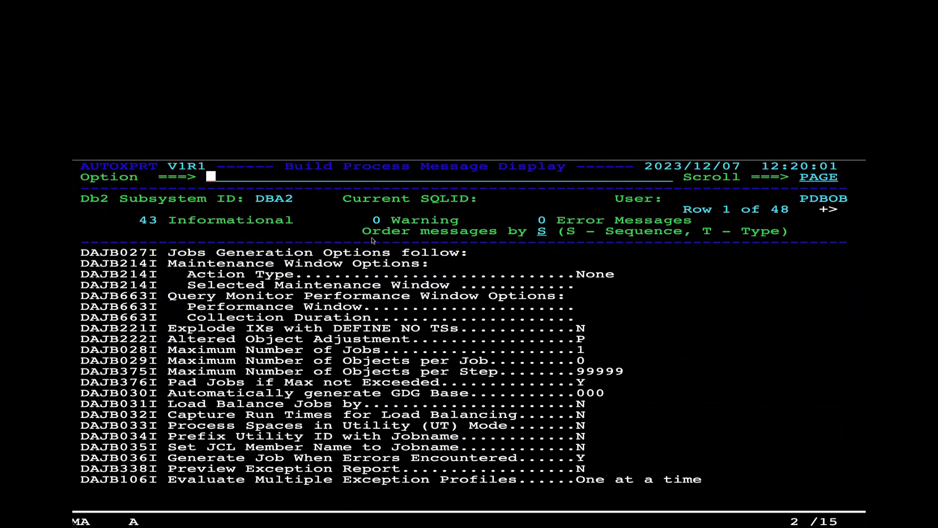
{"action": "key", "text": "F8"}
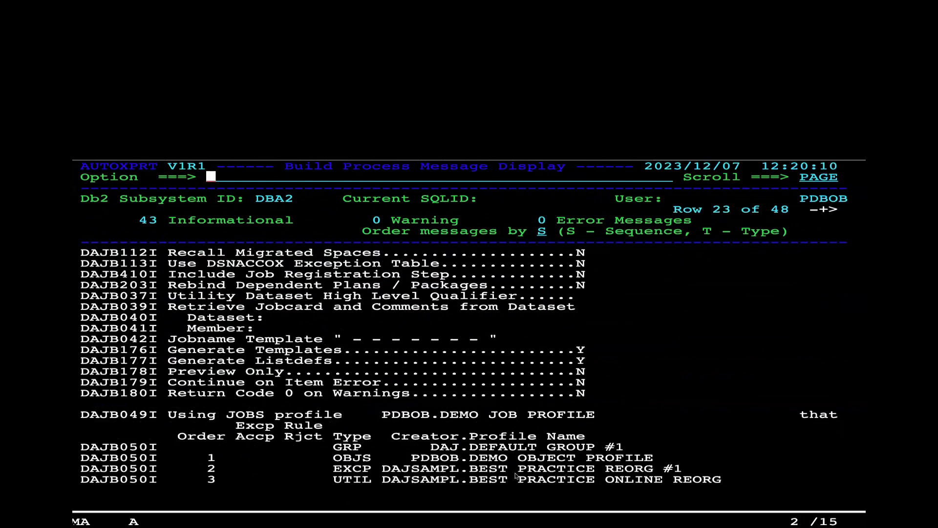
{"action": "key", "text": "Return"}
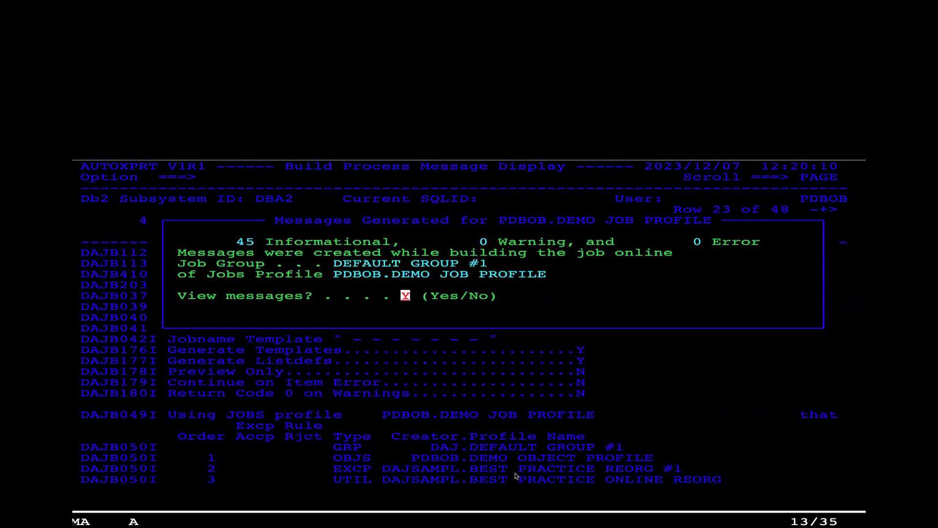
{"action": "key", "text": "Return"}
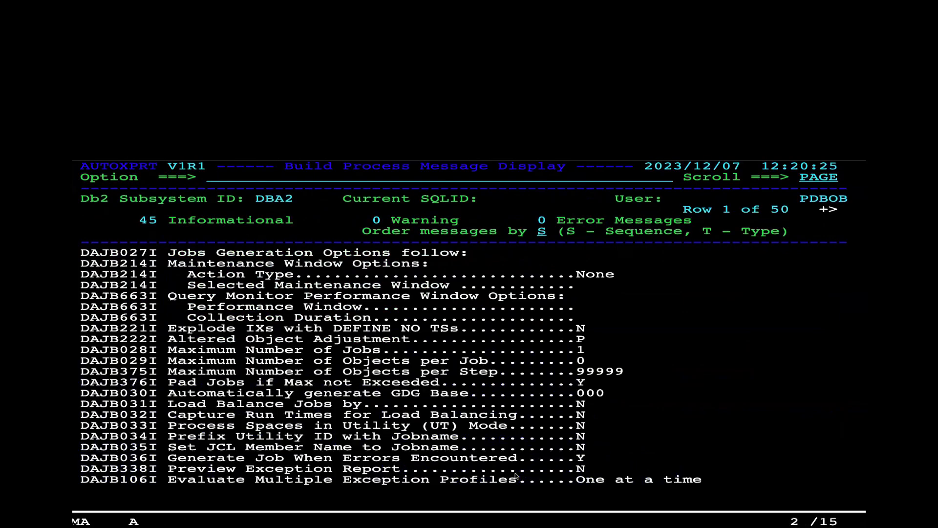
{"action": "key", "text": "F8"}
{"action": "key", "text": "F8"}
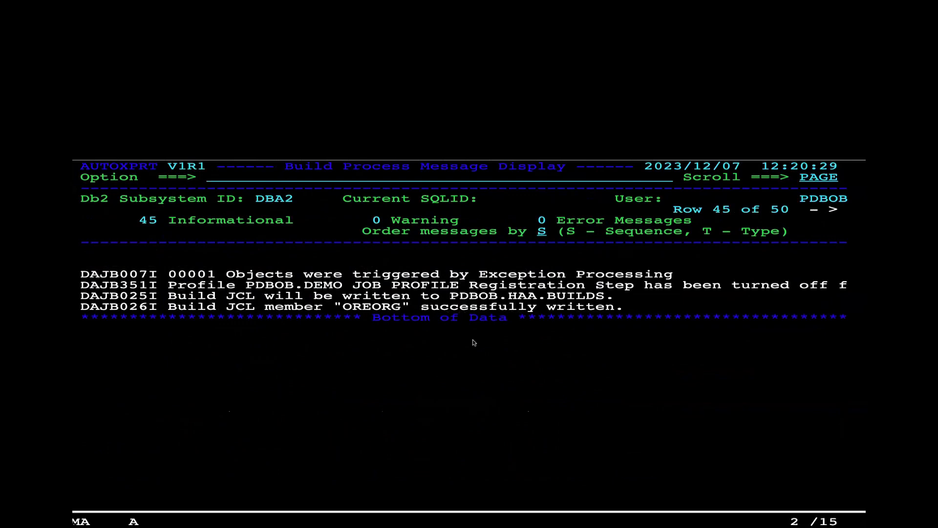
{"action": "key", "text": "F3"}
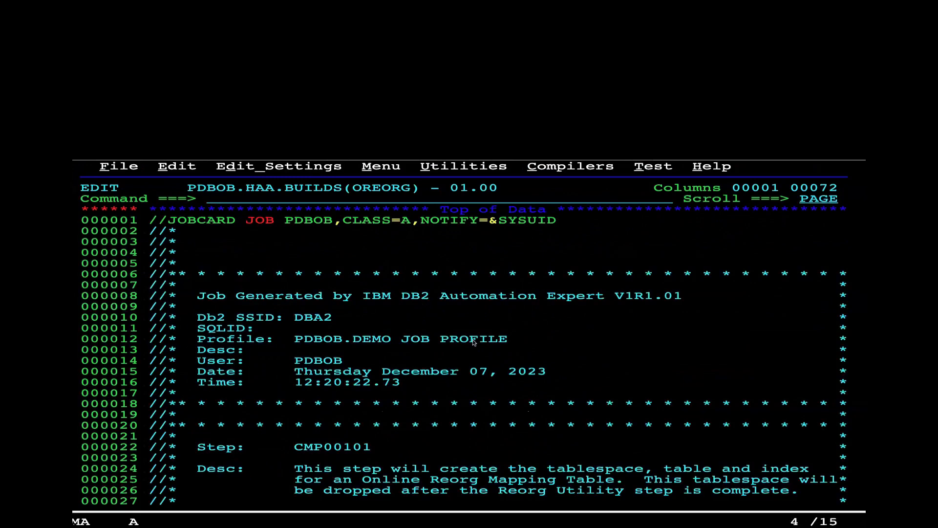
Step: Examine the OREORG JCL from the mapping table creation step through the Reorg Tablespace step with its templates and LISTDEF
{"action": "key", "text": "F8"}
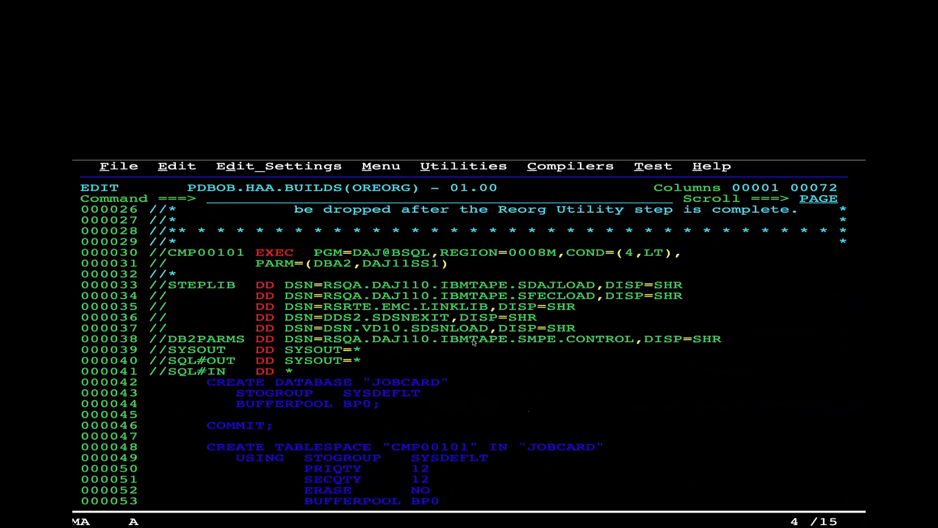
{"action": "key", "text": "F8"}
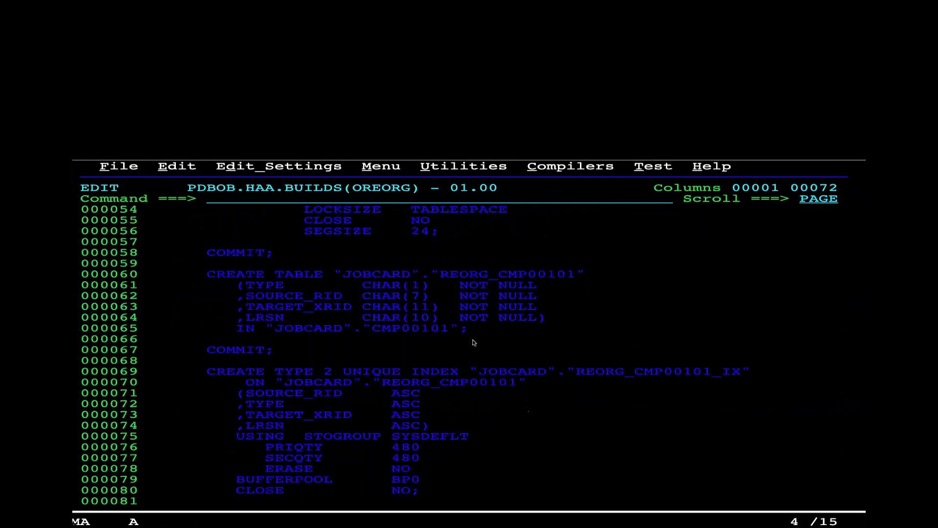
{"action": "key", "text": "F8"}
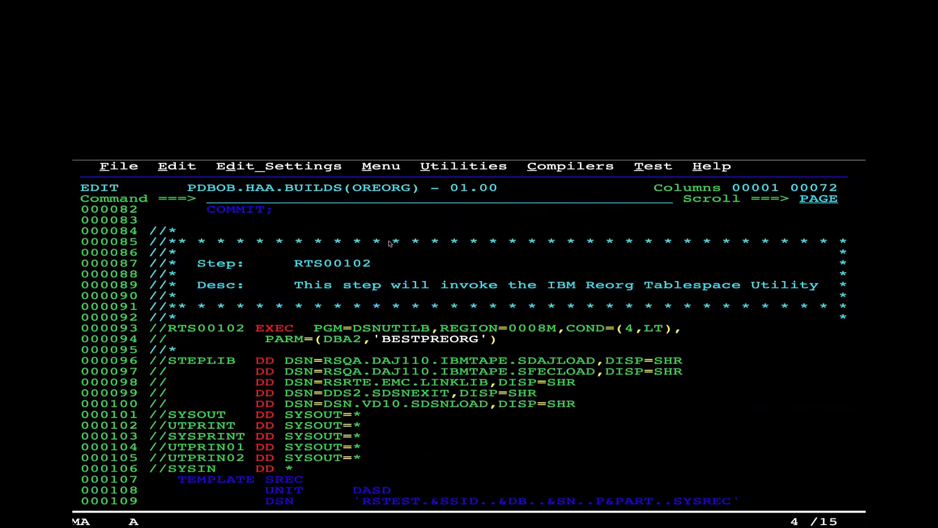
{"action": "left_click", "coordinate": [88, 332]}
{"action": "key", "text": "F8"}
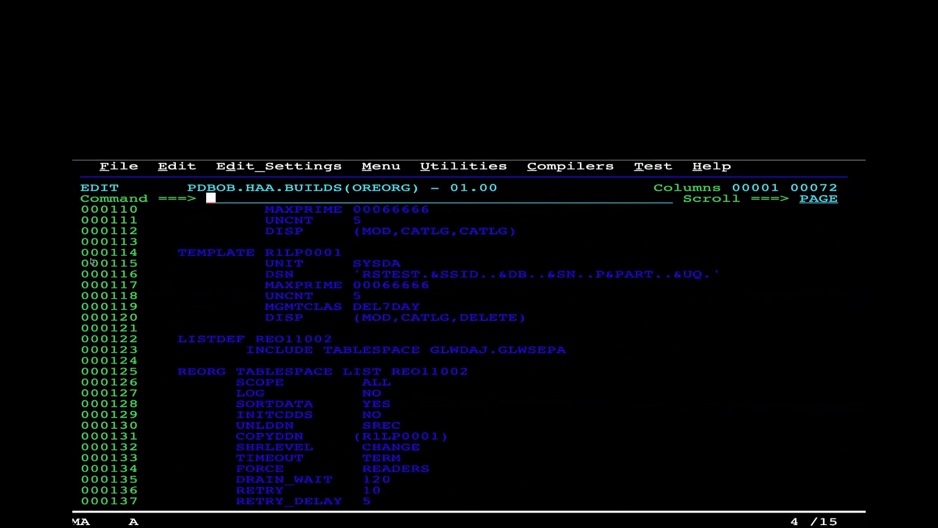
{"action": "type", "text": "4"}
{"action": "key", "text": "F7"}
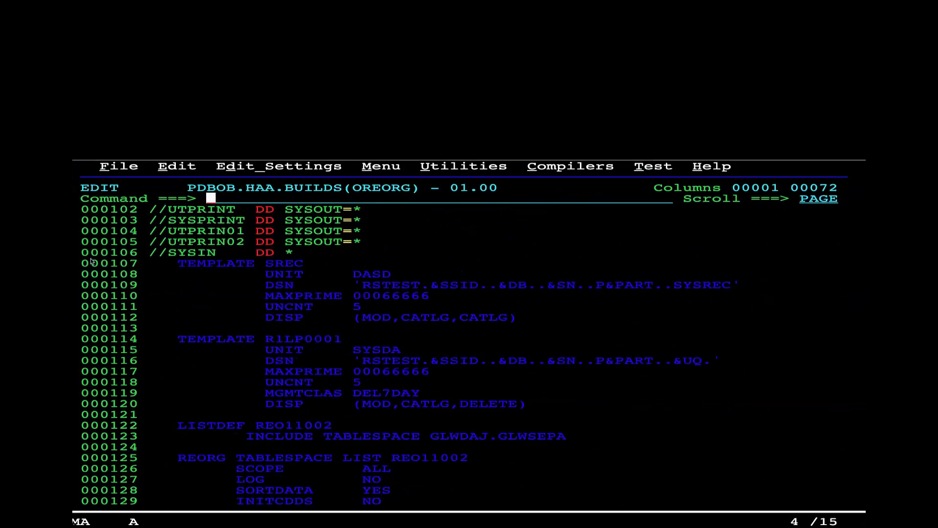
Step: Set the scroll amount to CSR and bring the REORG TABLESPACE statement on line 125 to the start of the view
{"action": "left_click", "coordinate": [185, 461]}
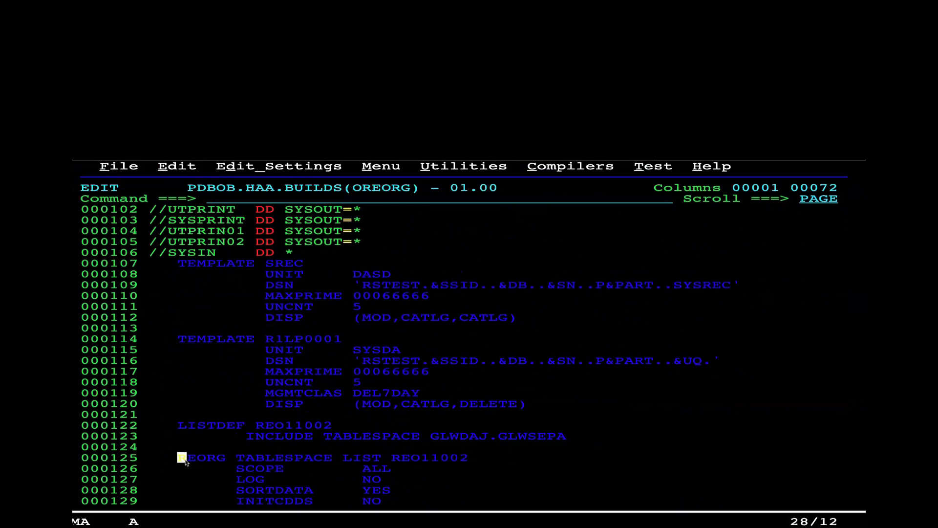
{"action": "left_click", "coordinate": [806, 200]}
{"action": "type", "text": "csr"}
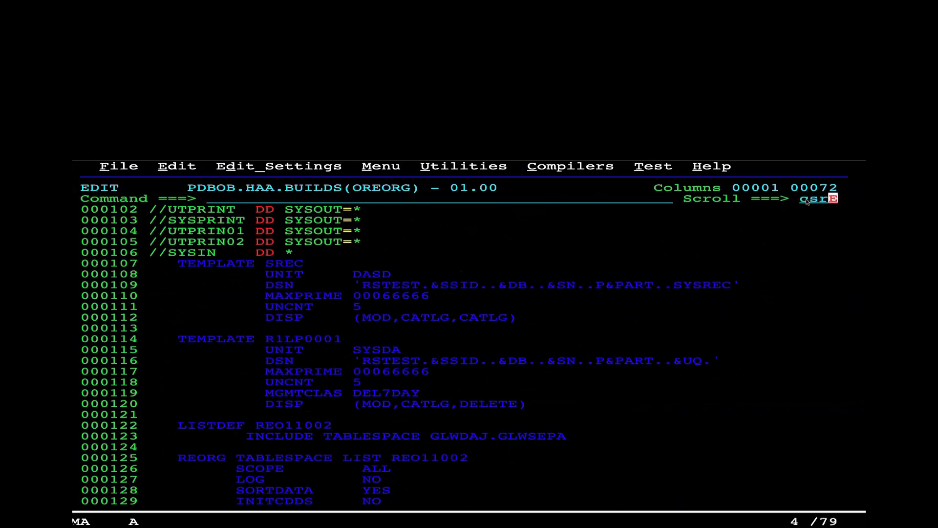
{"action": "left_click", "coordinate": [181, 461]}
{"action": "key", "text": "F8"}
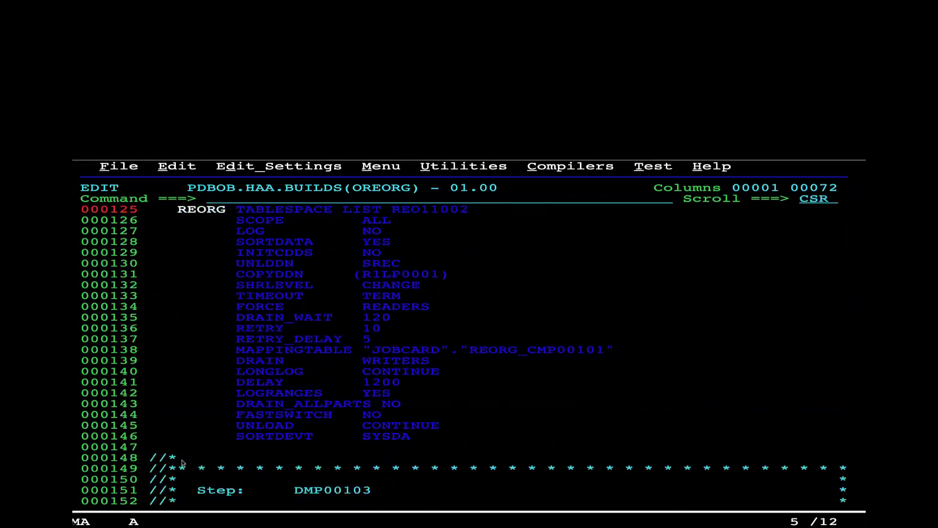
Step: Examine the JCL's final step that drops the mapping table database, then go back to the Reorg Tablespace step's templates
{"action": "key", "text": "F8"}
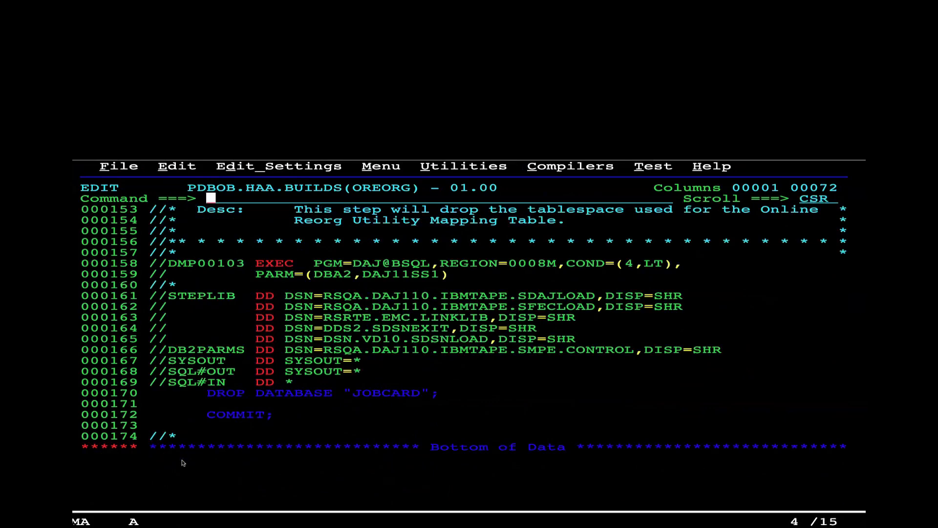
{"action": "key", "text": "F7"}
{"action": "key", "text": "F7"}
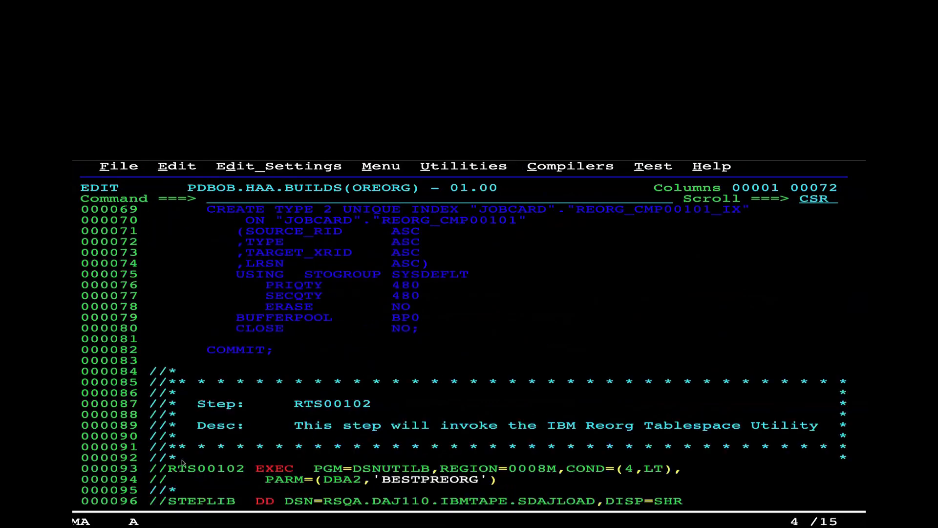
{"action": "key", "text": "F8"}
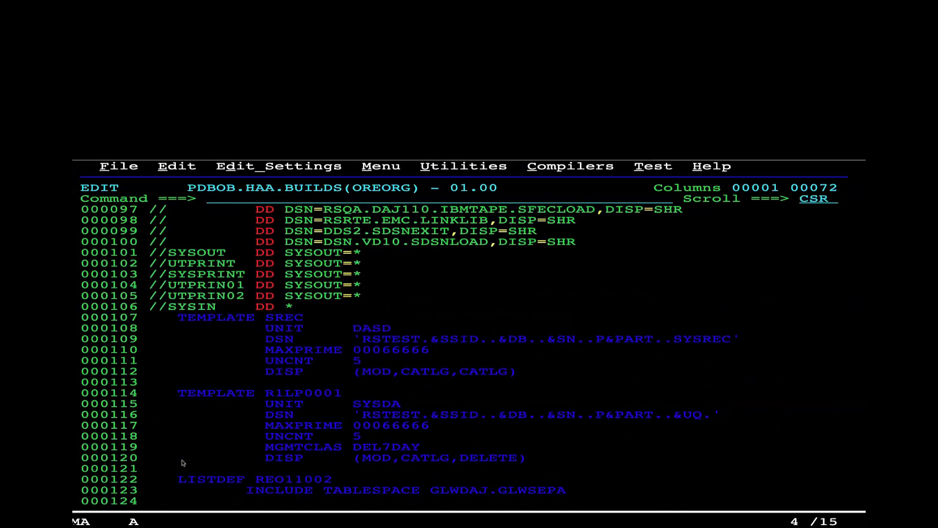